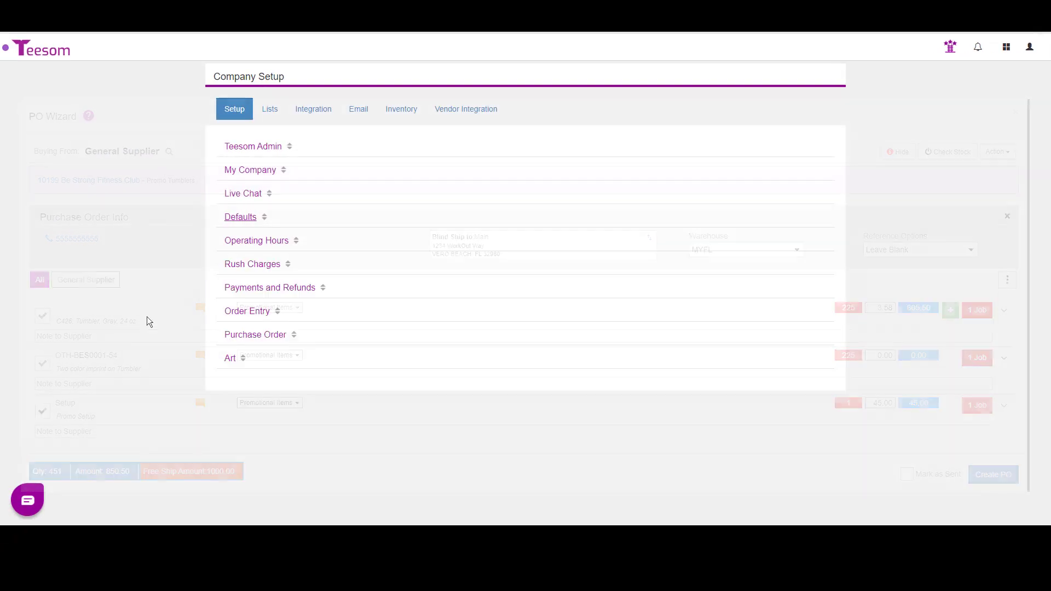
- Open the company's Purchase Order settings and review the options for Create PO Mark as Sent and Create GRV autofill Qty
click(236, 336)
scroll(207, 311, down, 2)
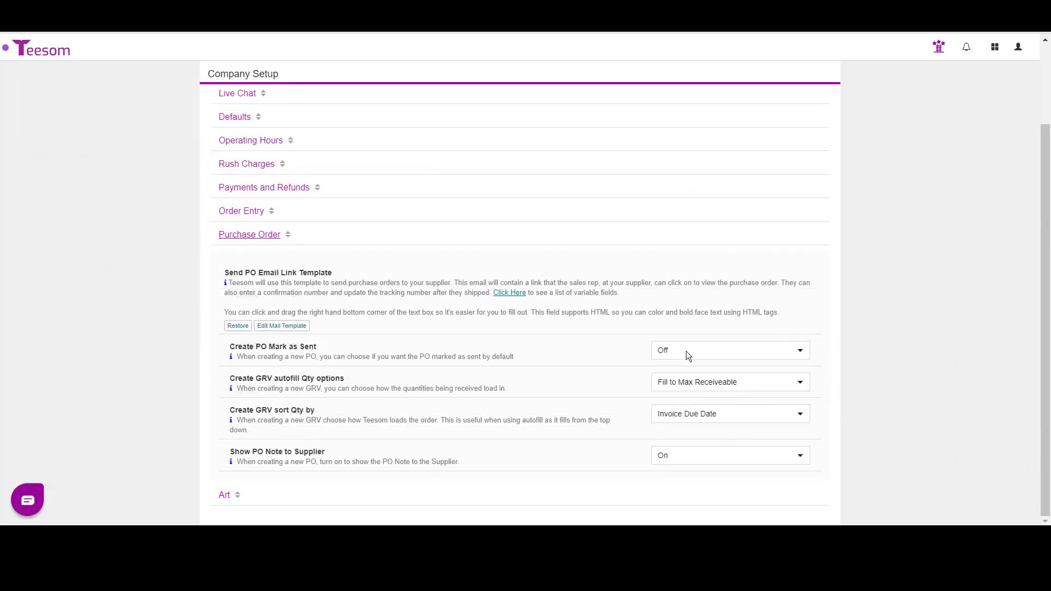
click(685, 352)
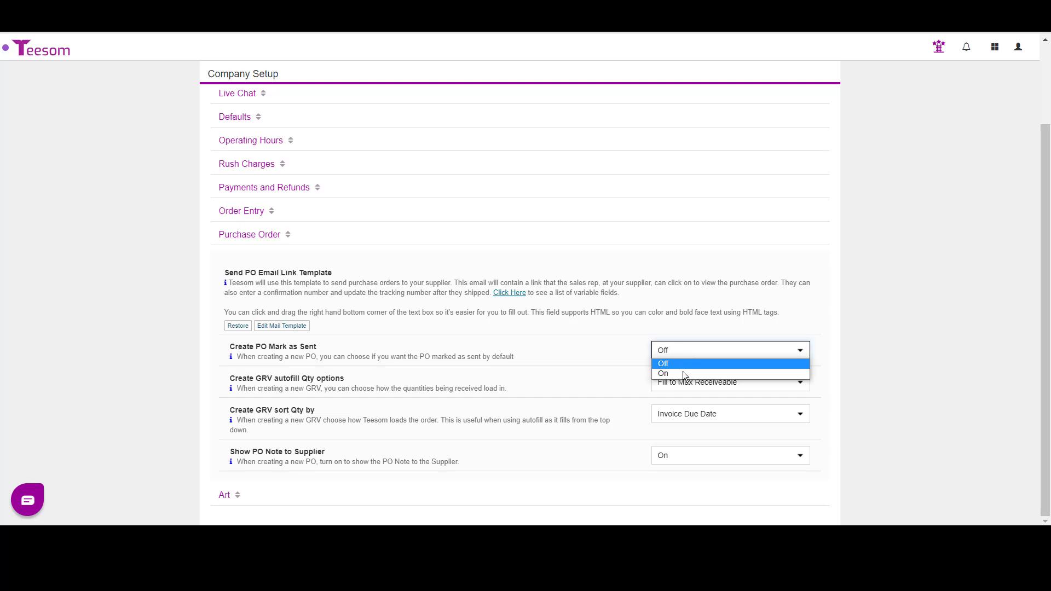
click(629, 334)
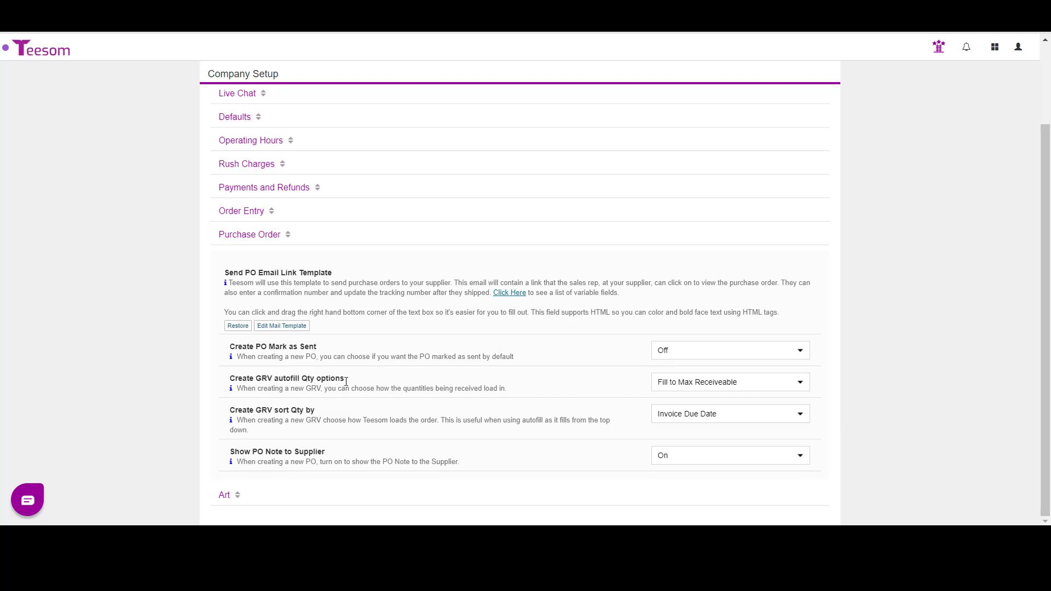
click(793, 380)
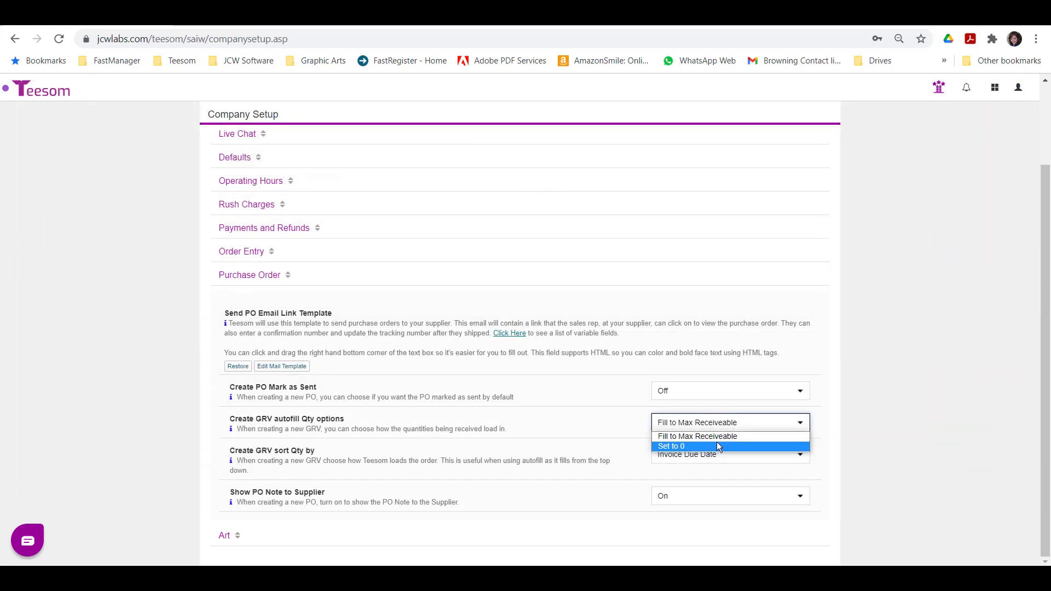
click(541, 450)
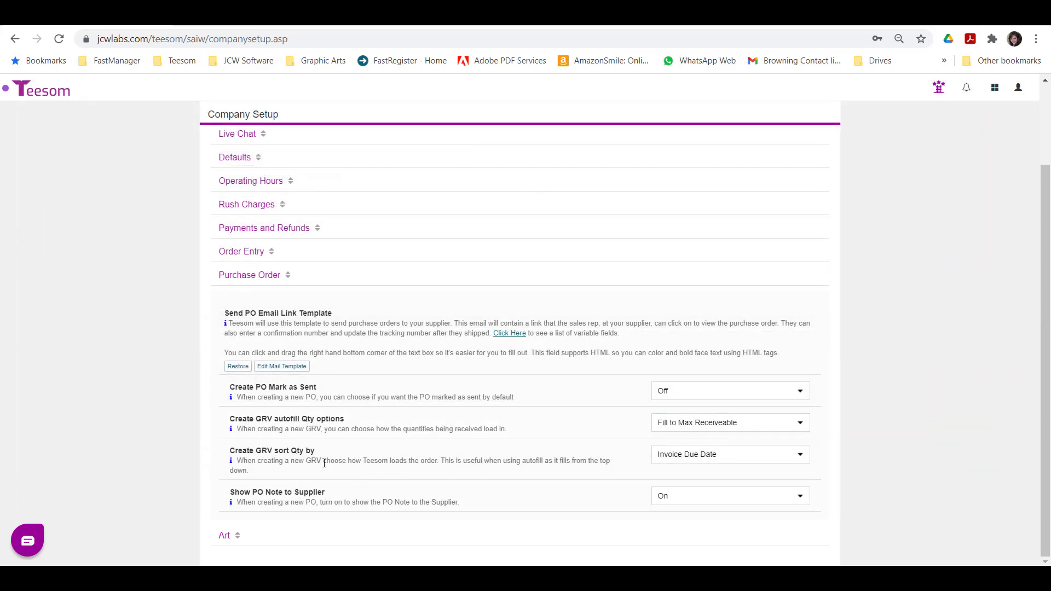
- Review the Create GRV sort Qty by options and set Show PO Note to Supplier to On
click(801, 454)
click(800, 457)
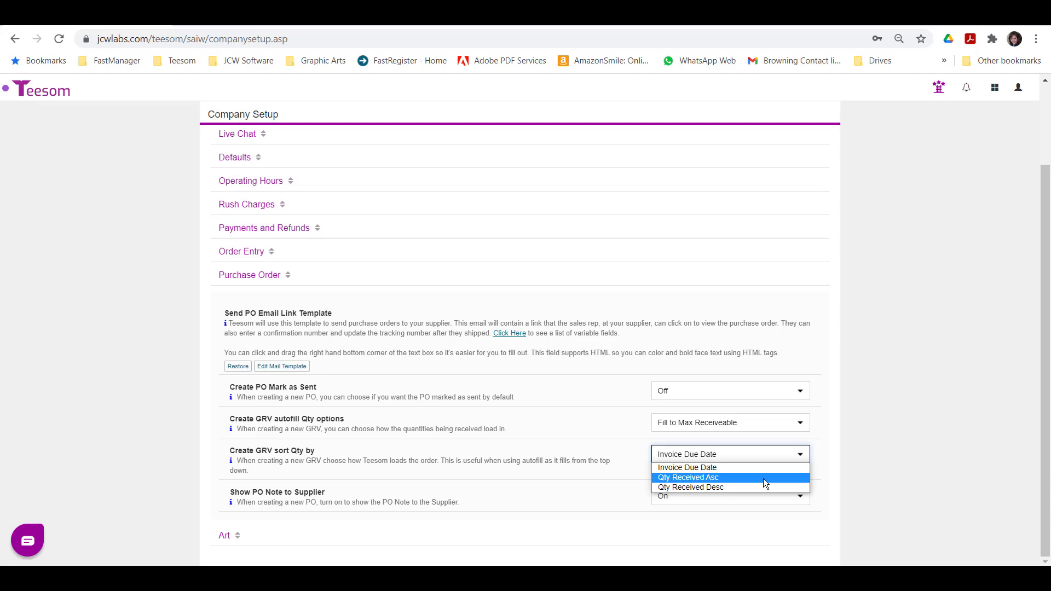
click(737, 318)
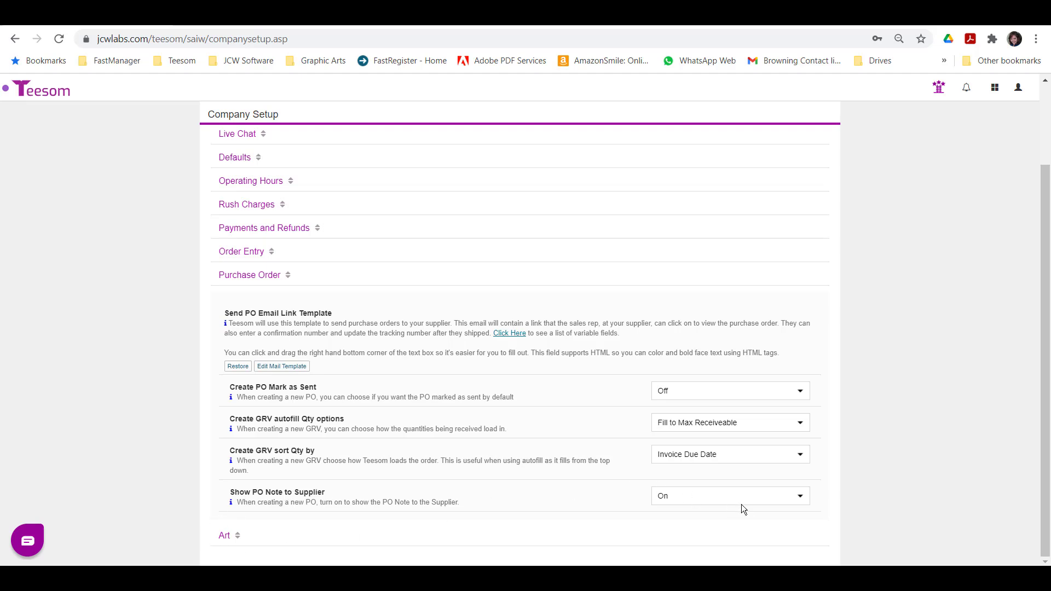
click(795, 497)
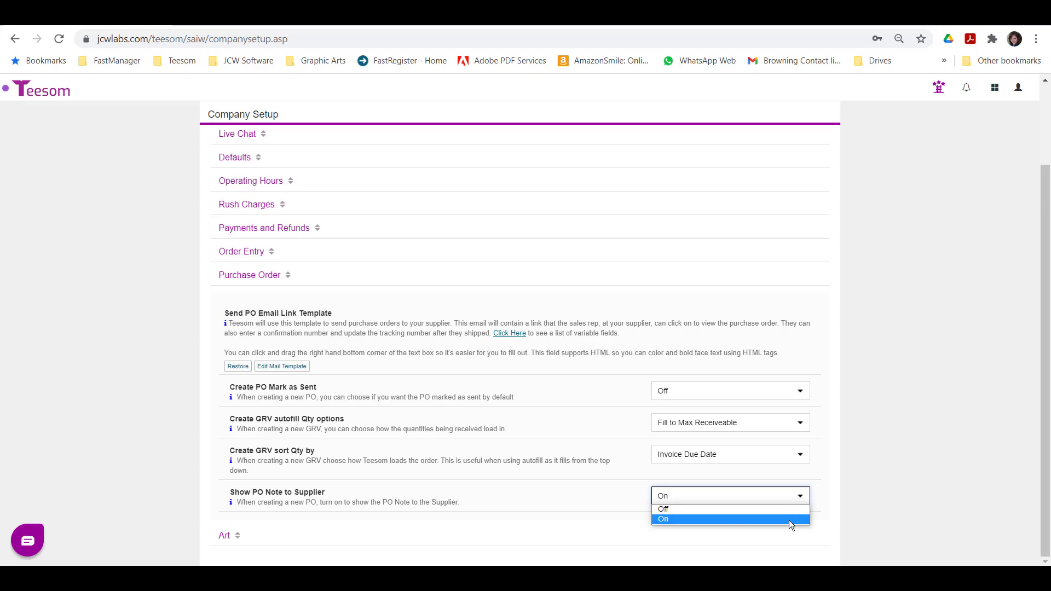
click(789, 521)
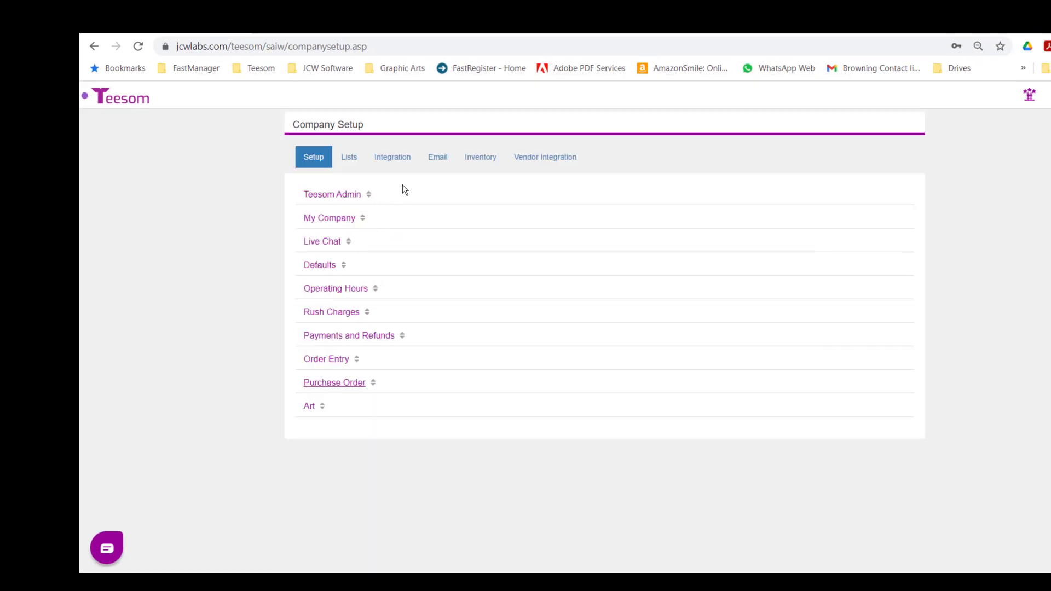
- Examine the inventory warehouse list and the FL - West Palm warehouse's code and description without saving changes
click(487, 162)
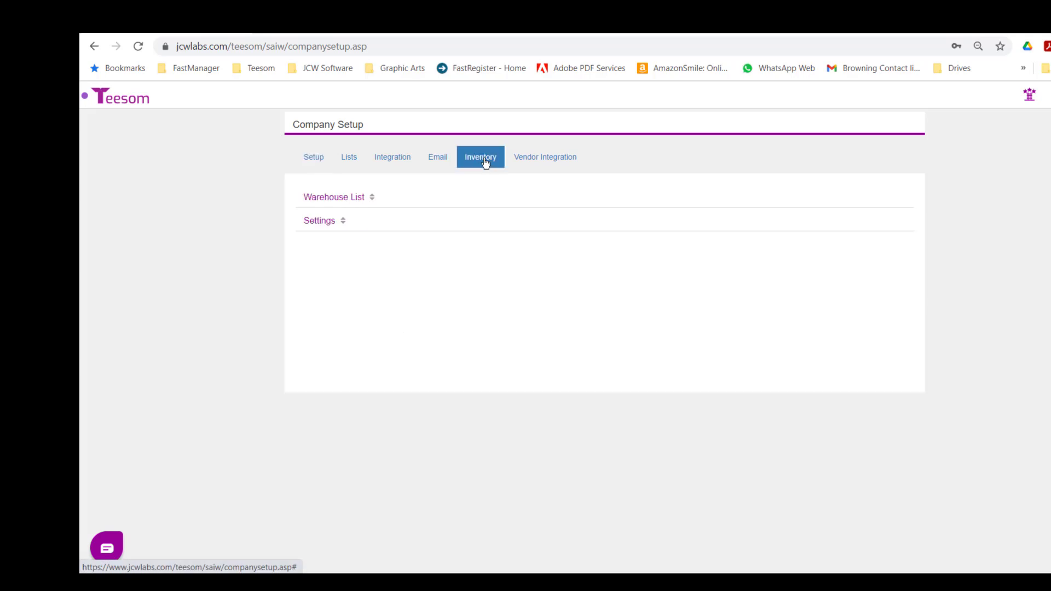
click(341, 201)
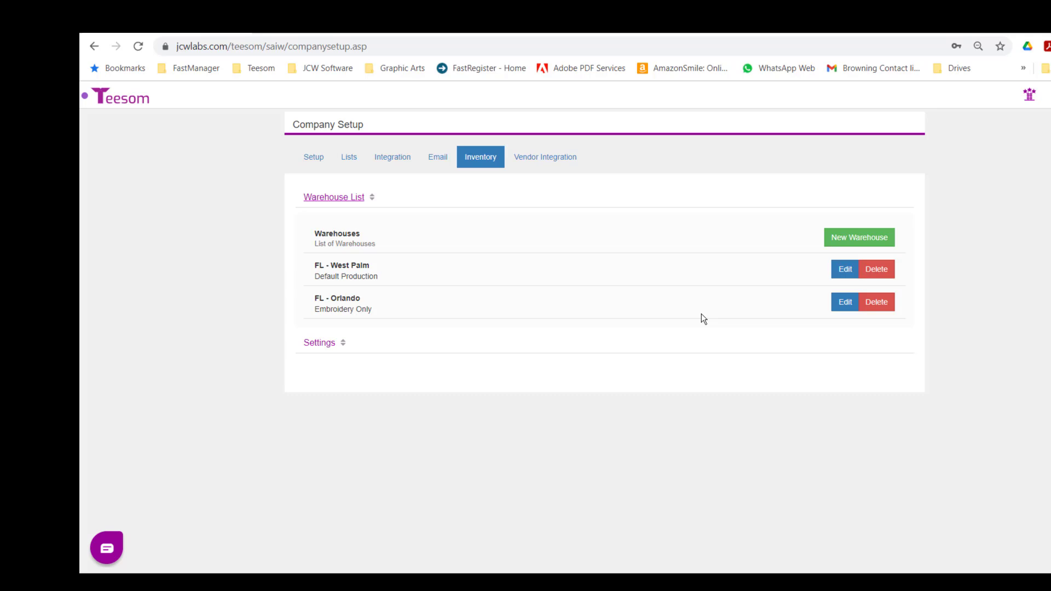
click(841, 272)
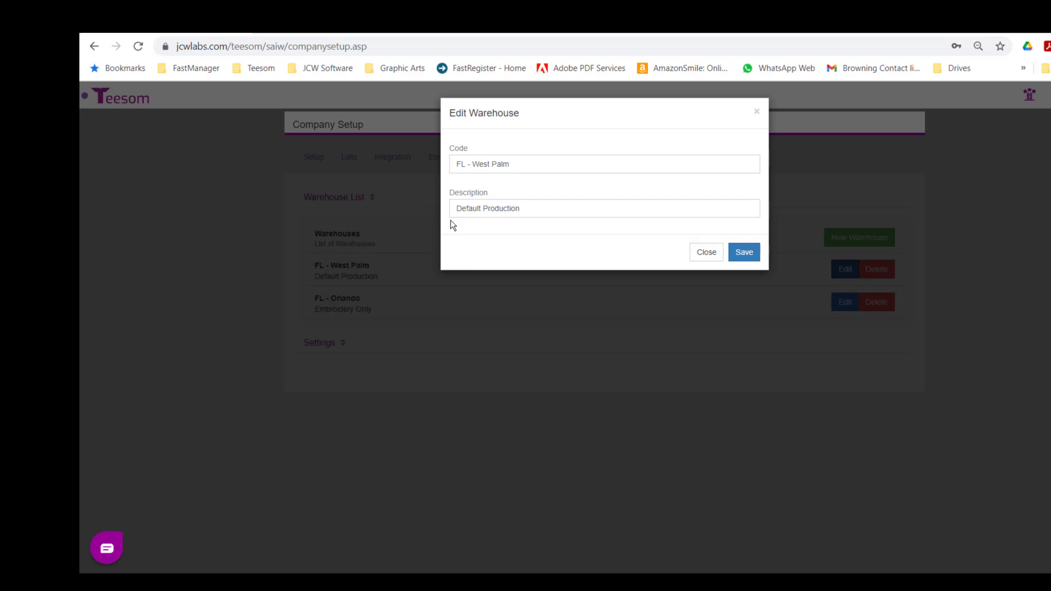
click(697, 259)
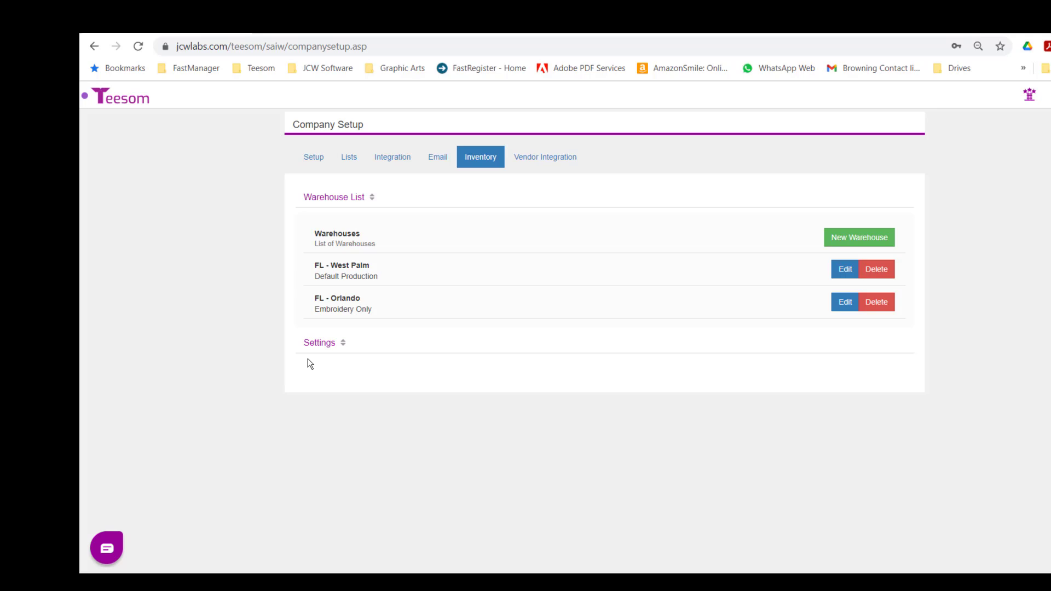
- Examine the inventory settings for the Main Warehouse choices used as the default when creating a PO
click(310, 344)
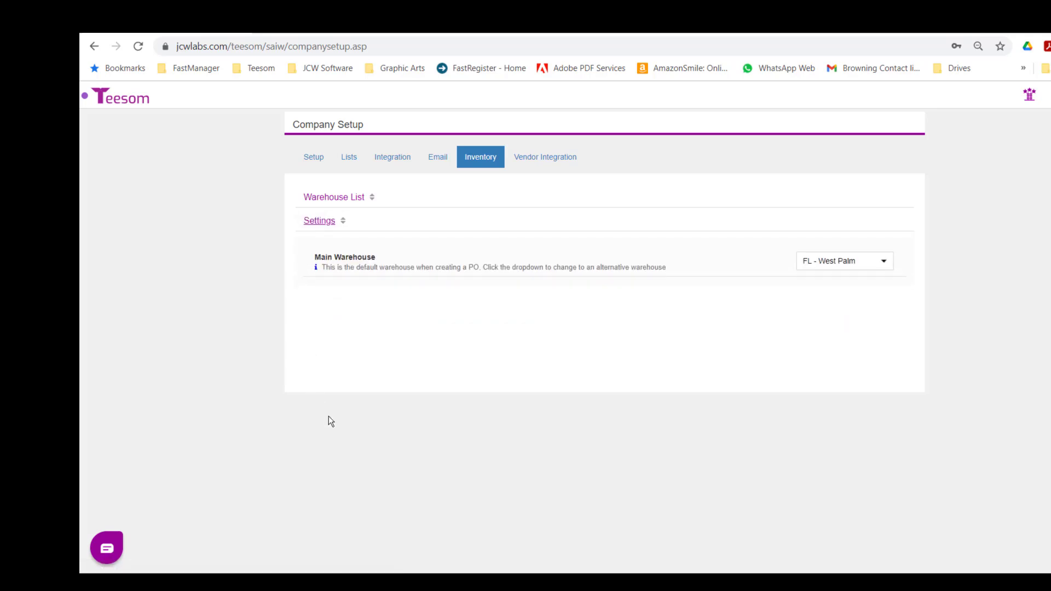
click(885, 261)
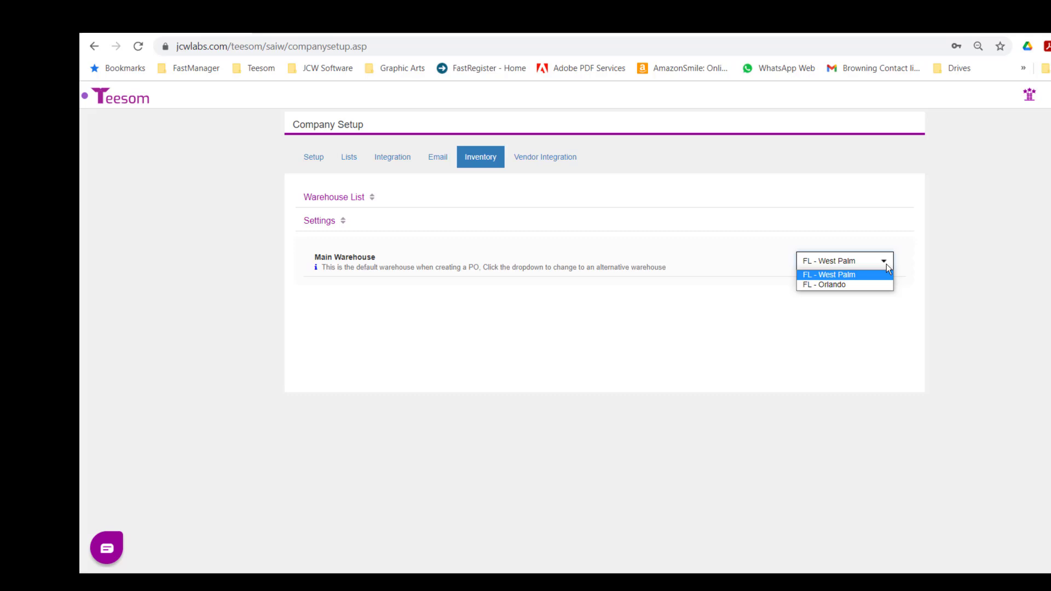
click(882, 205)
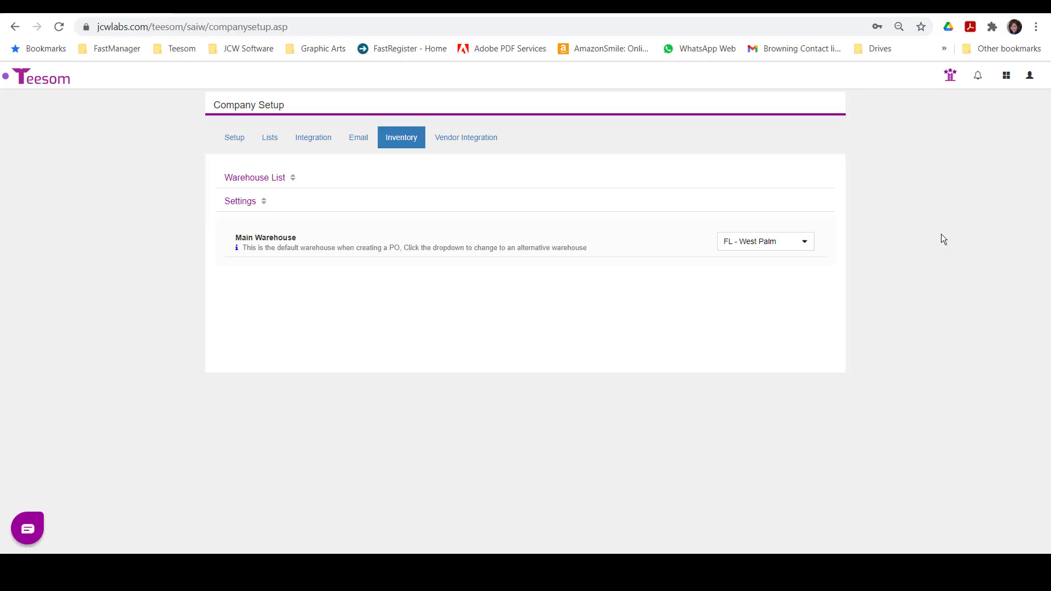
- Link the AlphaBroder vendor integration to the AlphaBroder supplier and save its setup
click(448, 139)
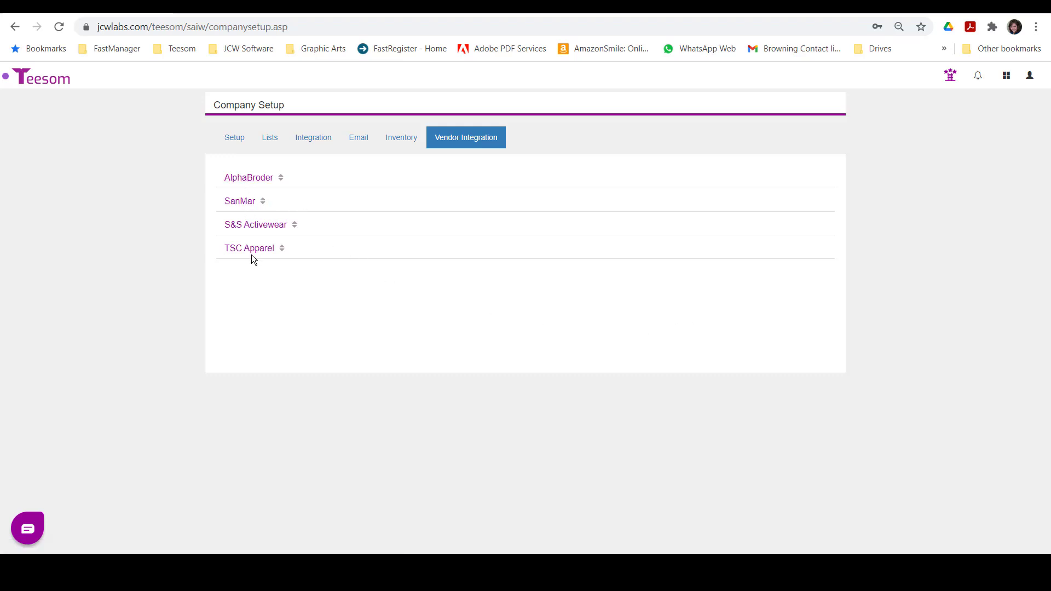
click(239, 179)
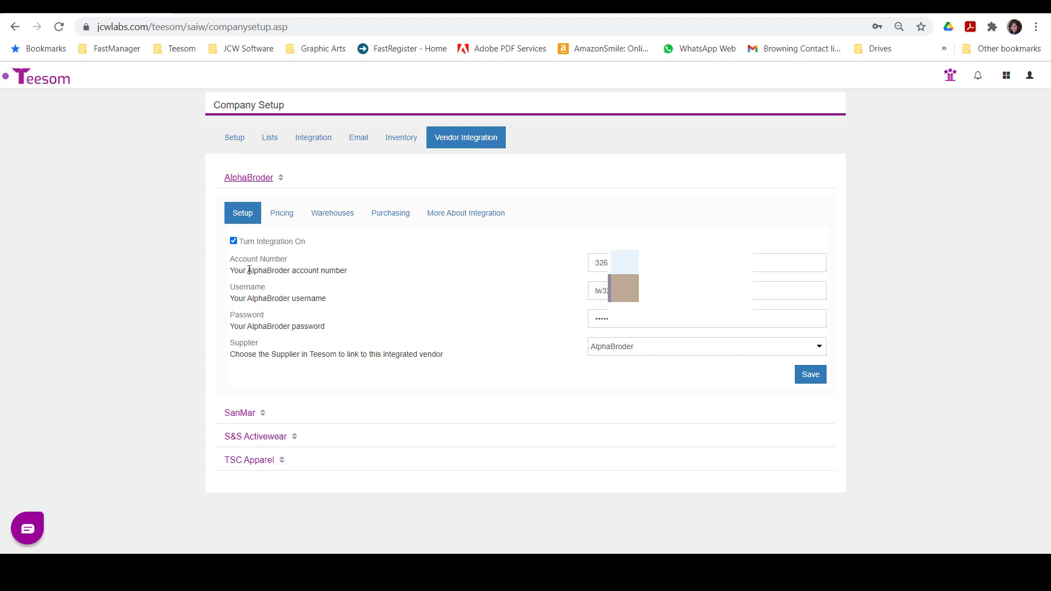
key(Tab)
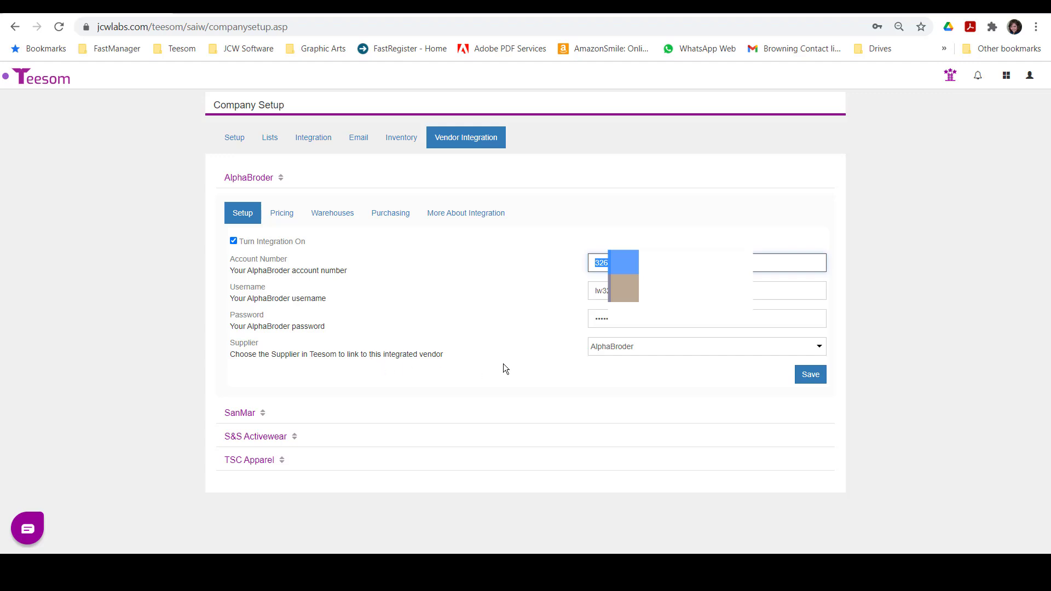
click(819, 347)
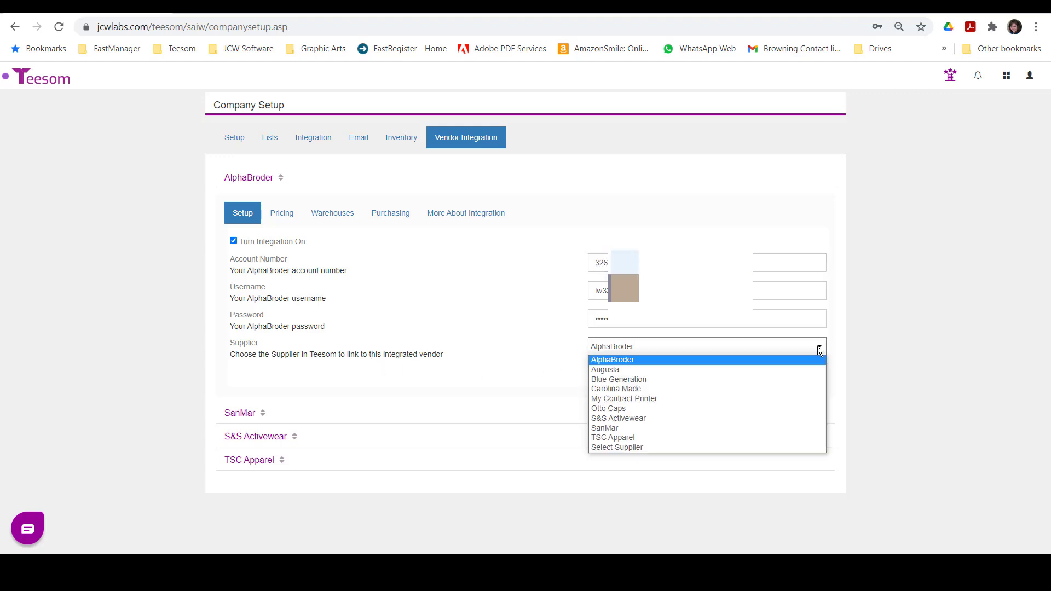
click(801, 360)
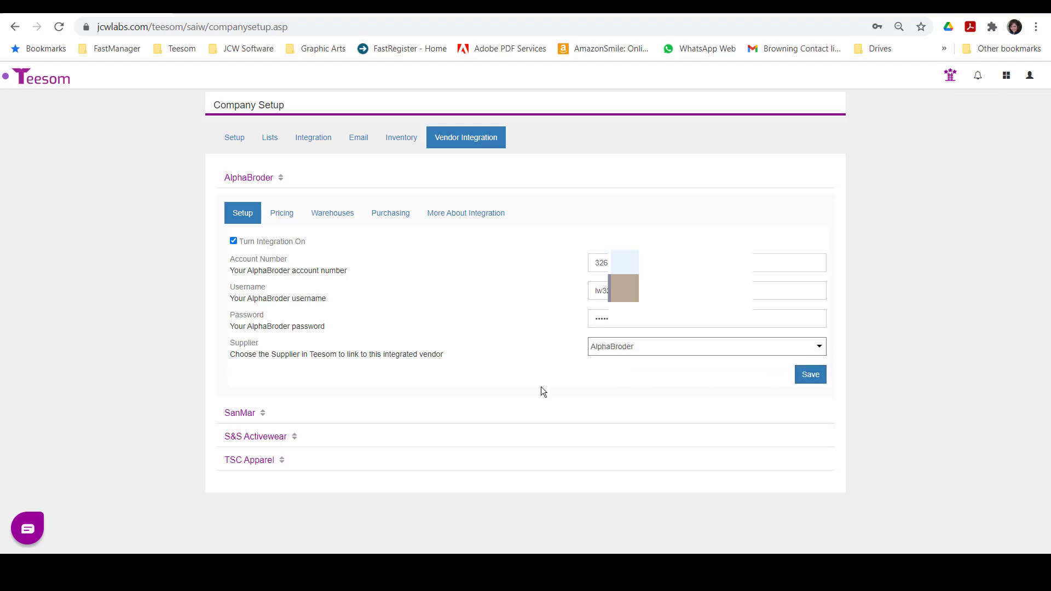
click(809, 374)
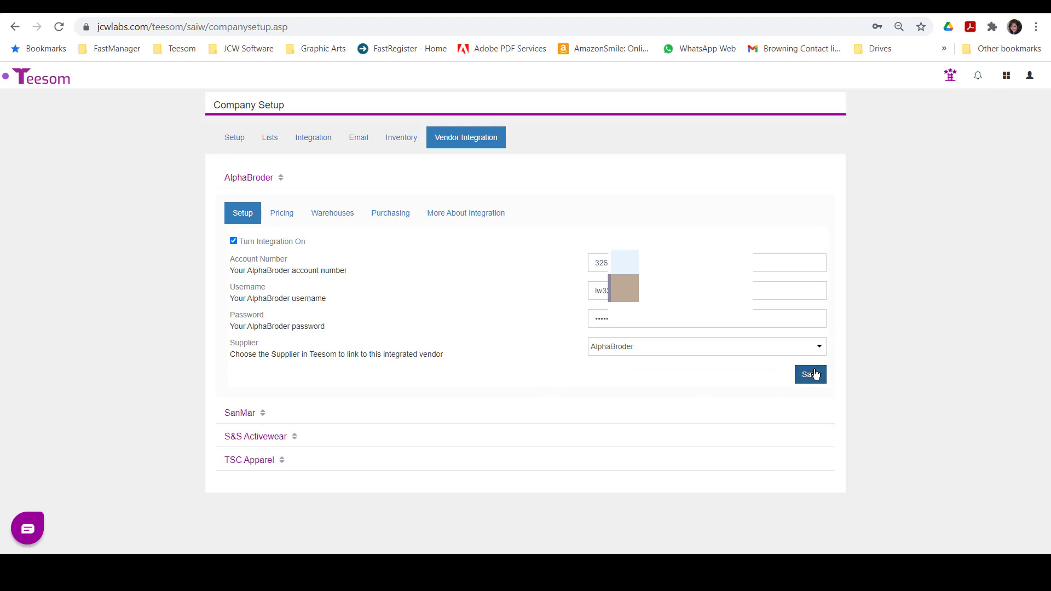
- Turn off Use Special Price in AlphaBroder's pricing settings and keep My Price as the price to use
click(283, 215)
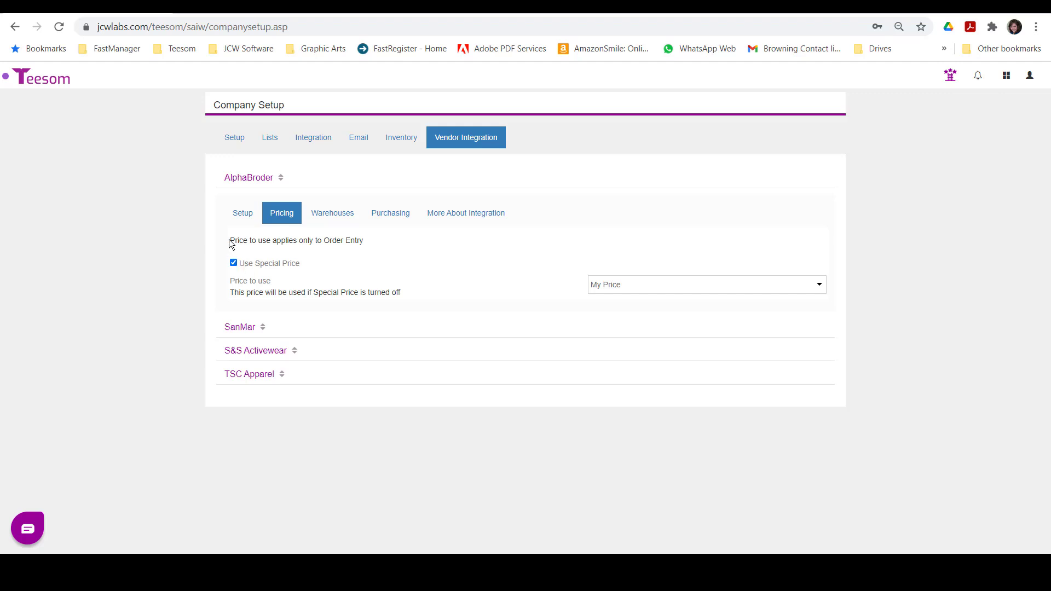
drag(229, 240, 363, 244)
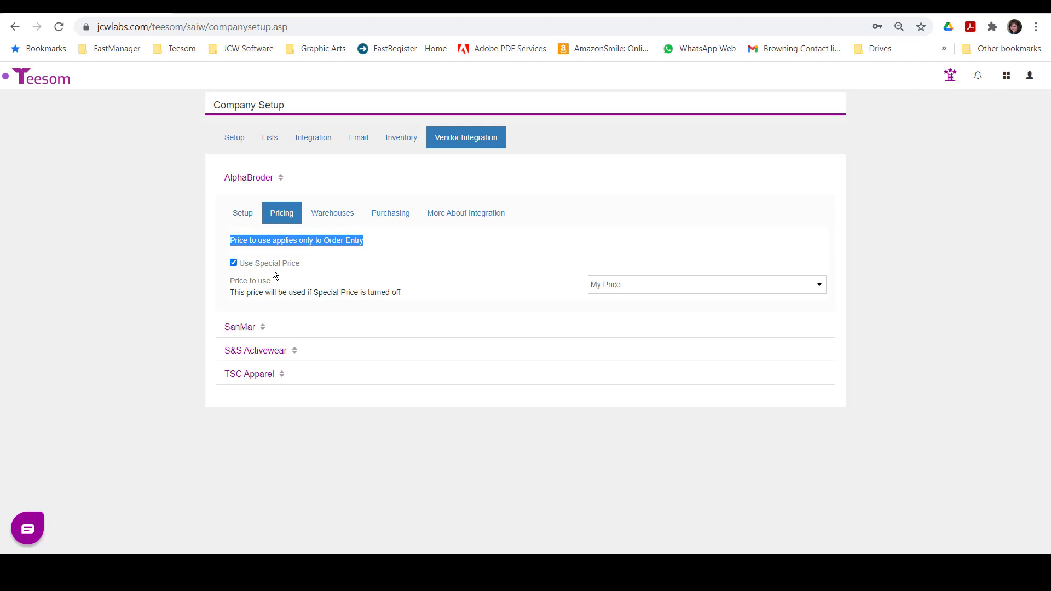
click(234, 262)
click(819, 282)
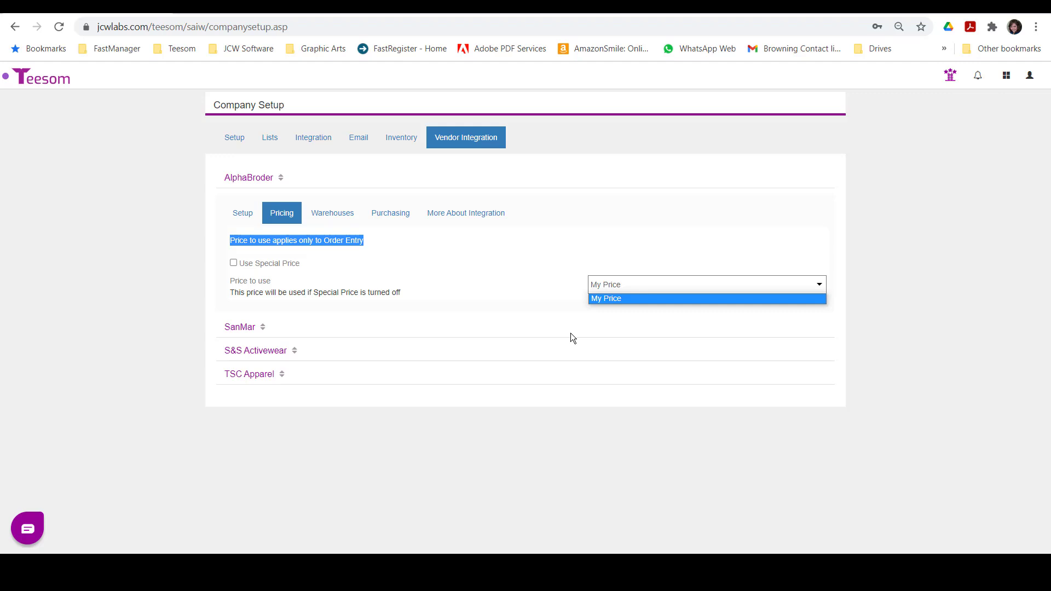
click(635, 283)
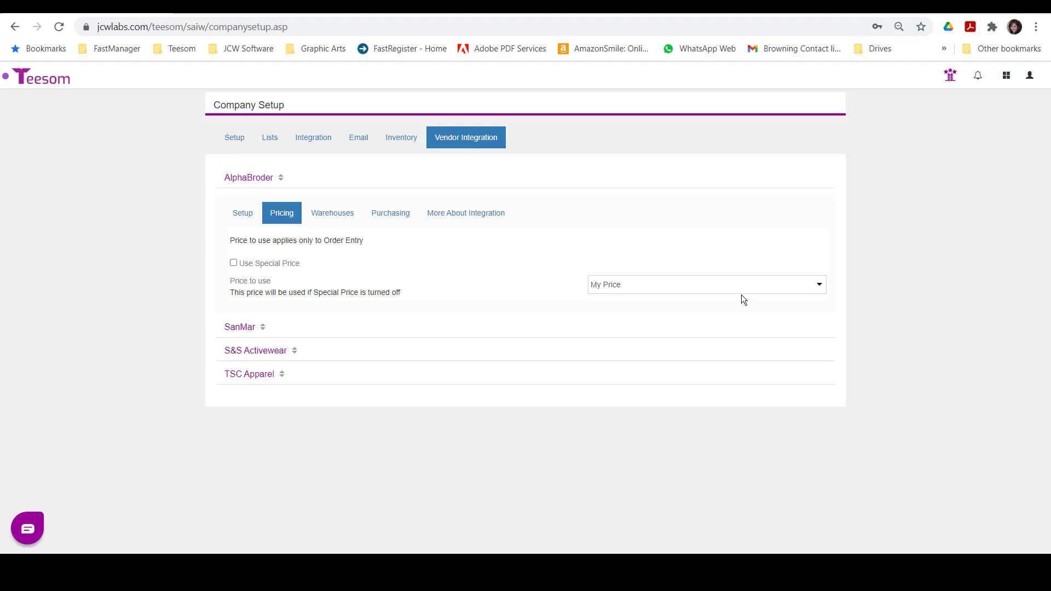
- Rate AlphaBroder's Orlando warehouse (FO) as Good Warehouse and review the rating options for the Atlanta warehouse (GD)
click(333, 213)
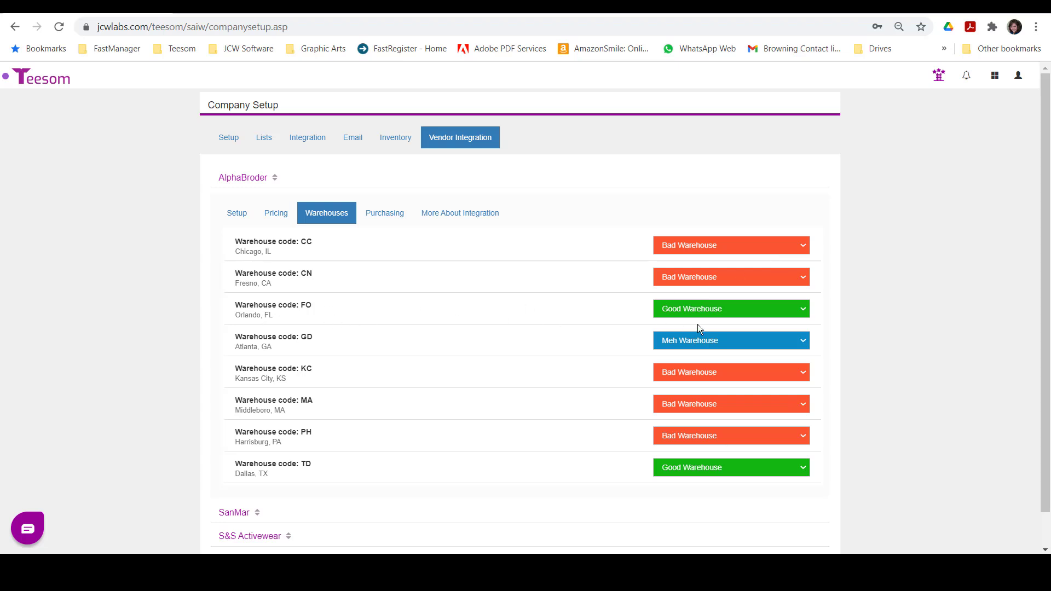
click(714, 311)
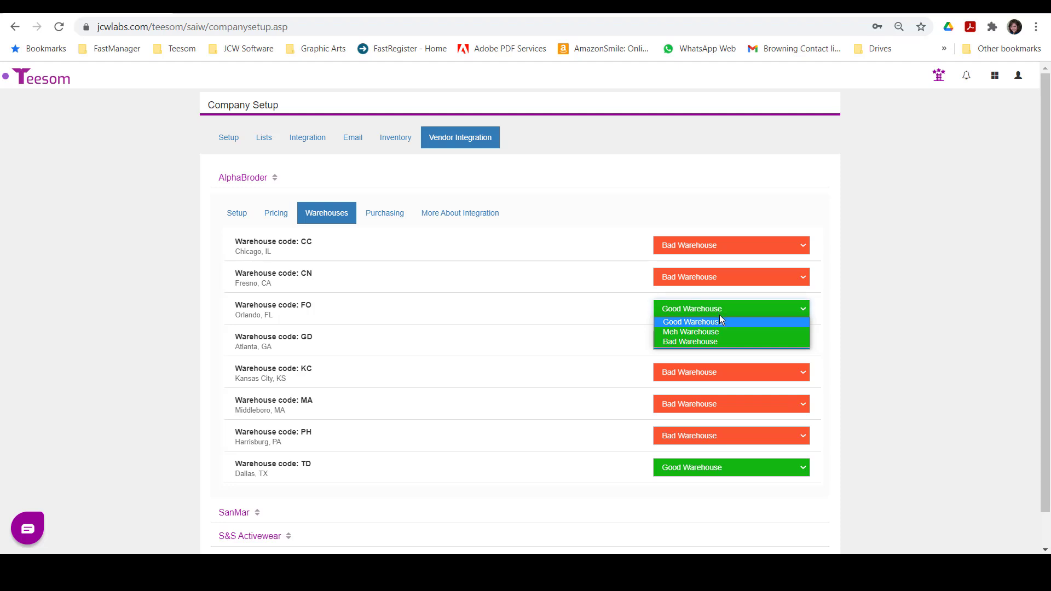
click(732, 323)
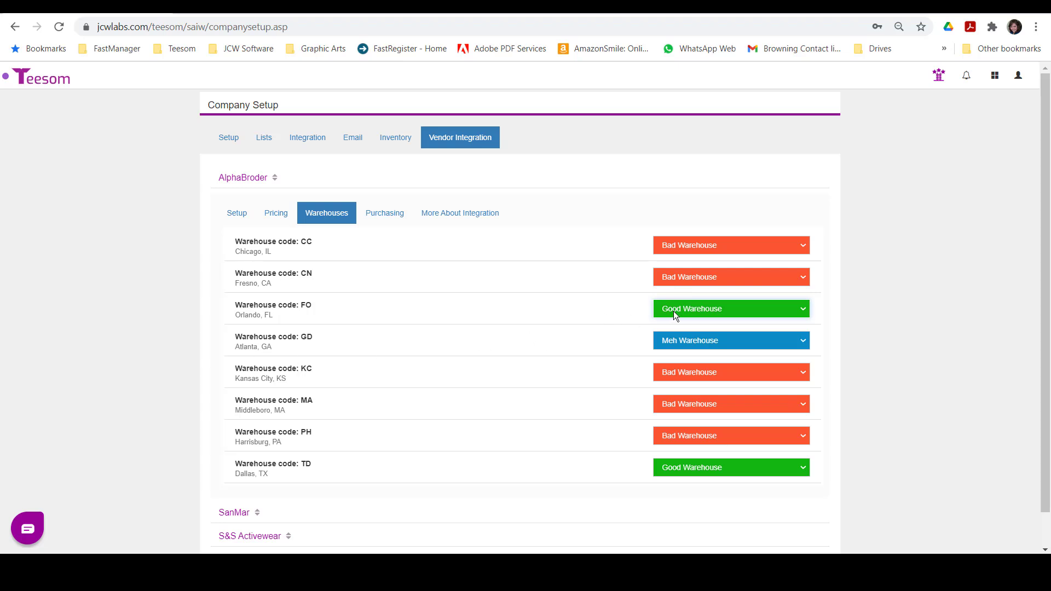
click(681, 340)
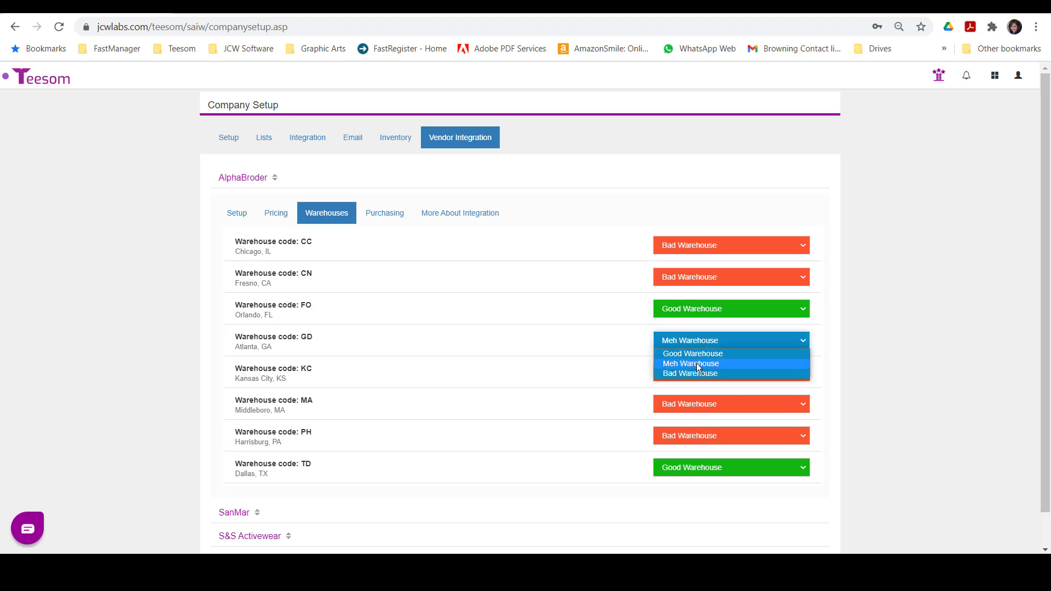
click(617, 313)
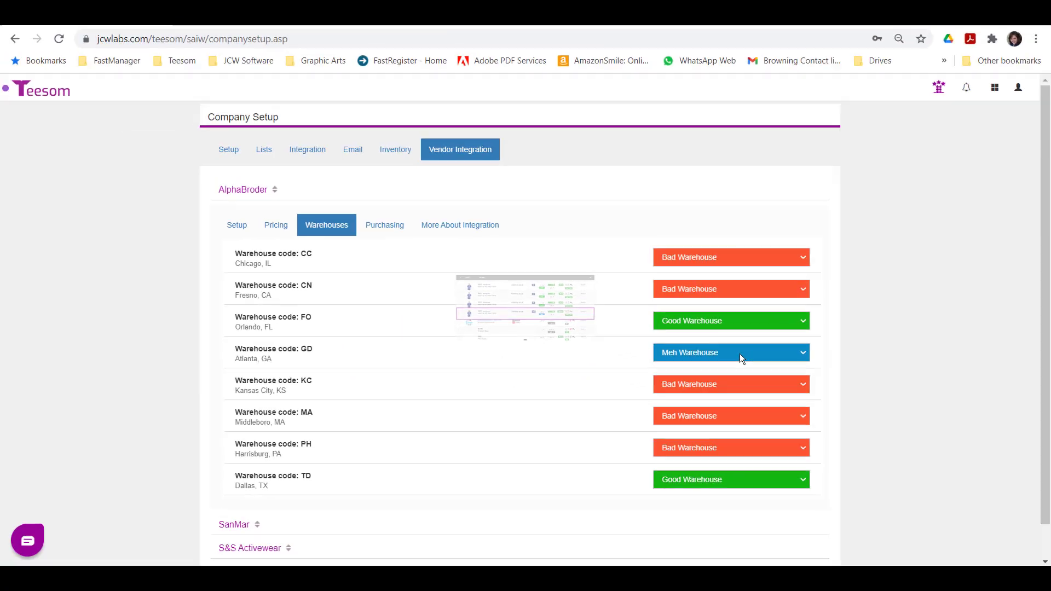
- Enable Allow Short Ship and Allow Split Ship in AlphaBroder's purchasing settings
click(383, 227)
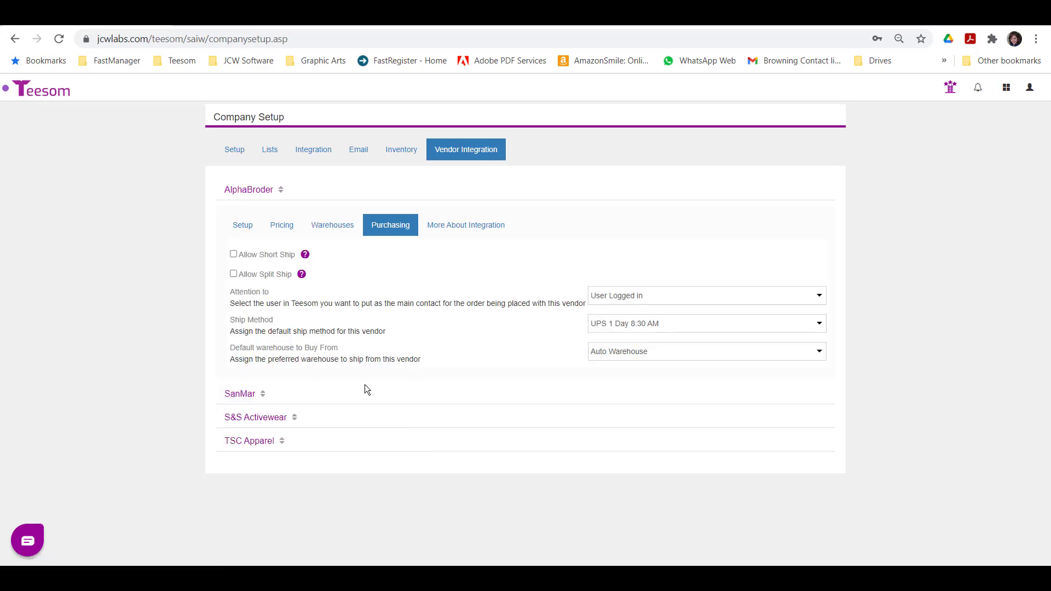
click(234, 254)
click(234, 274)
- Switch AlphaBroder's Attention to contact to a specific user and back to User Logged in
click(821, 295)
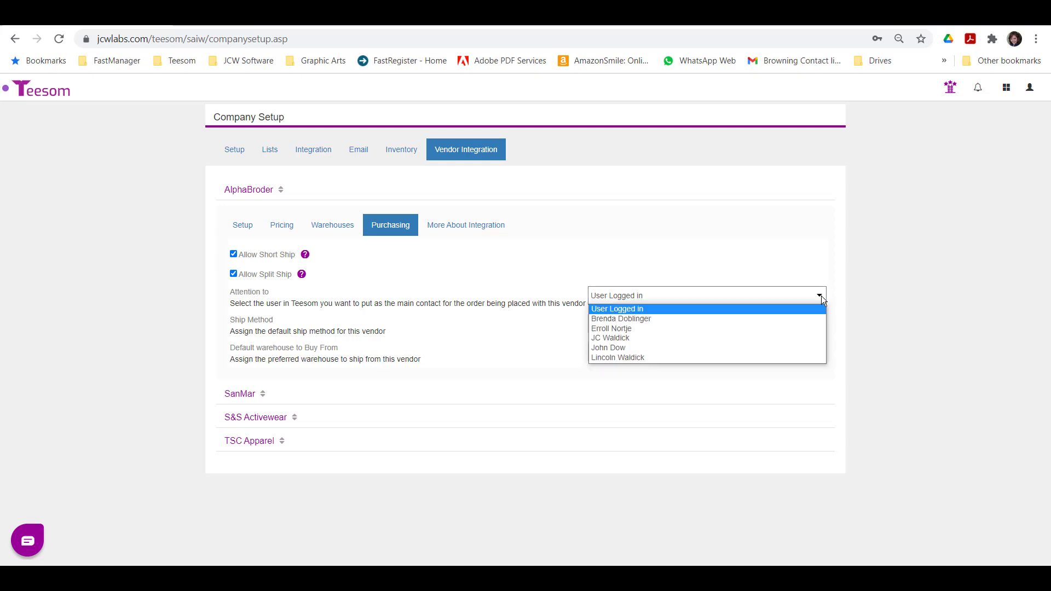
click(648, 320)
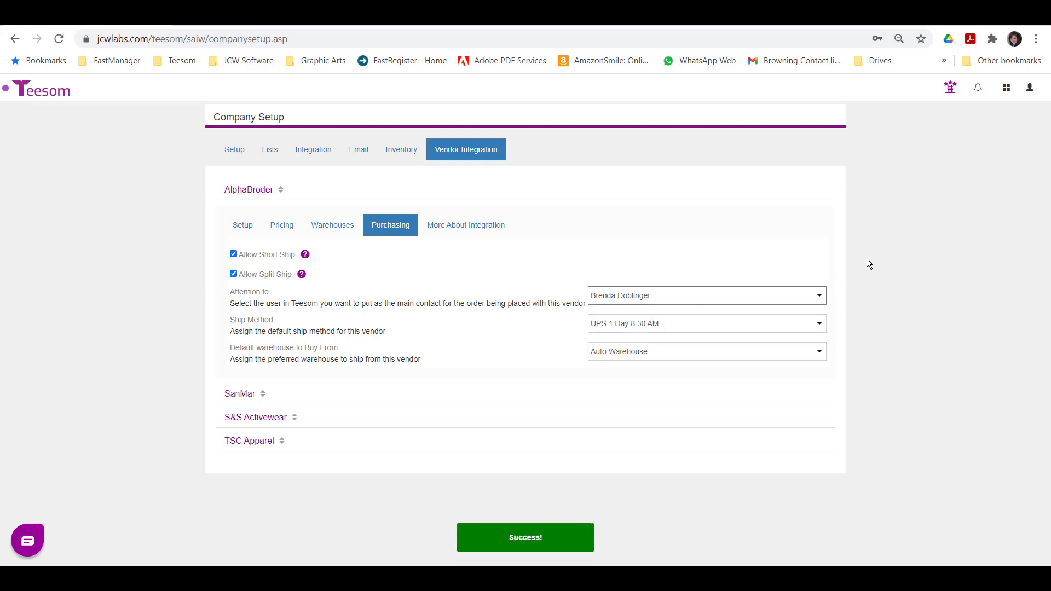
click(819, 295)
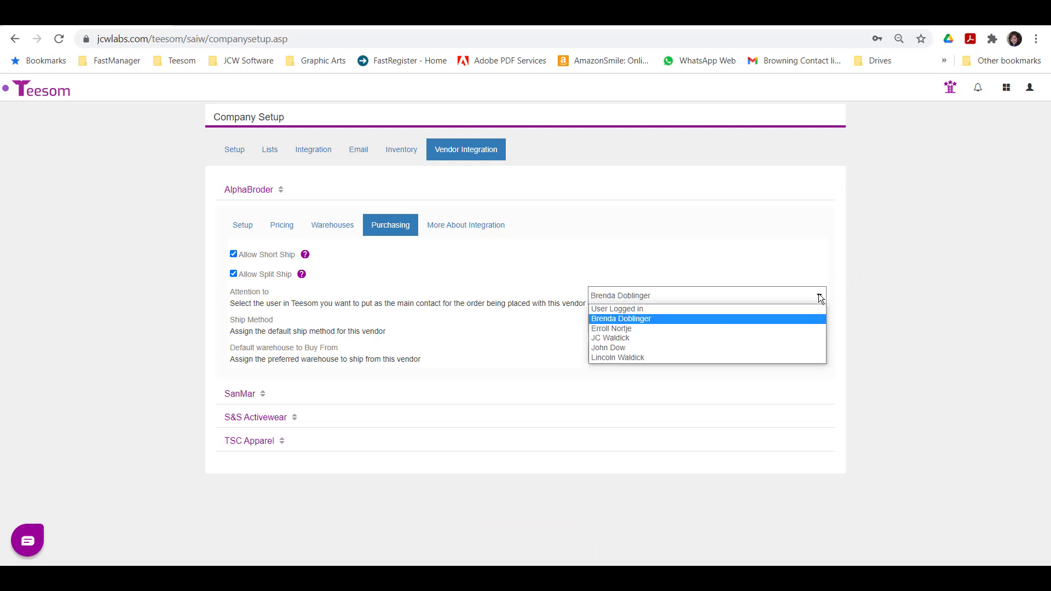
click(681, 310)
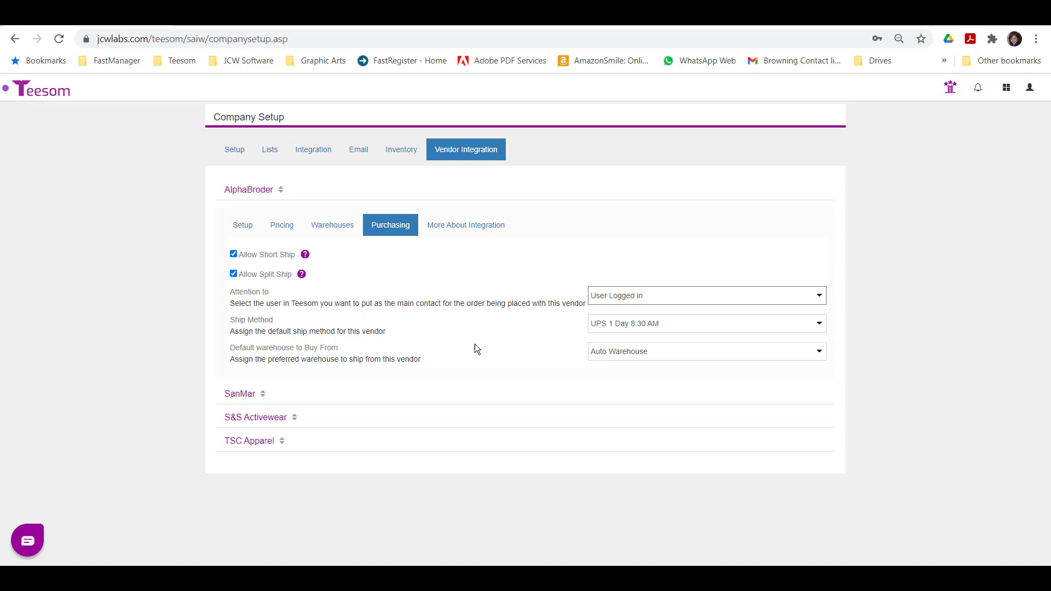
- Set AlphaBroder's default ship method to UPS Ground and keep Auto Warehouse as the default warehouse to buy from
click(820, 328)
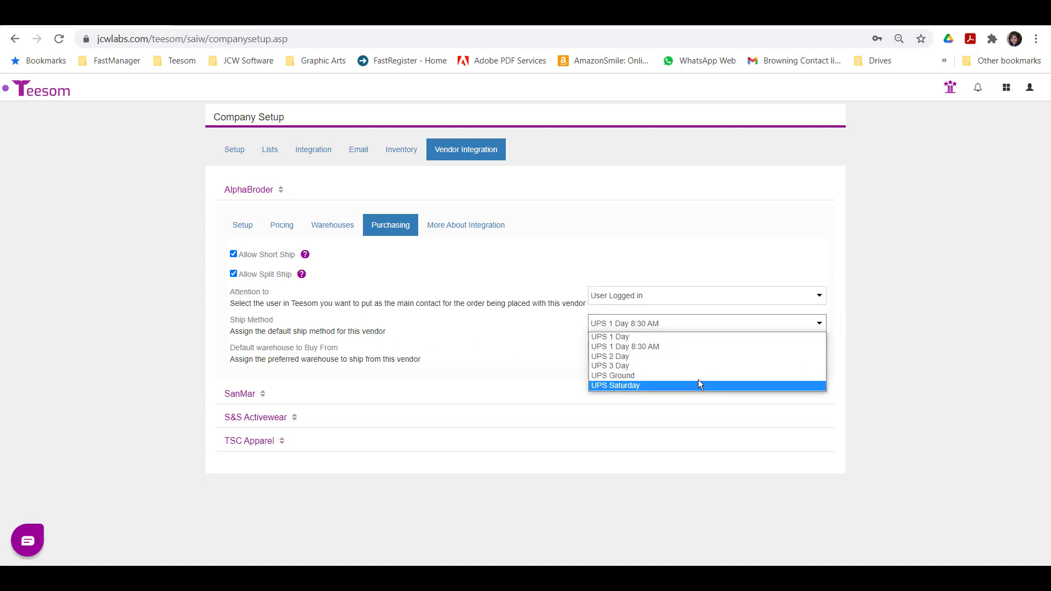
click(662, 376)
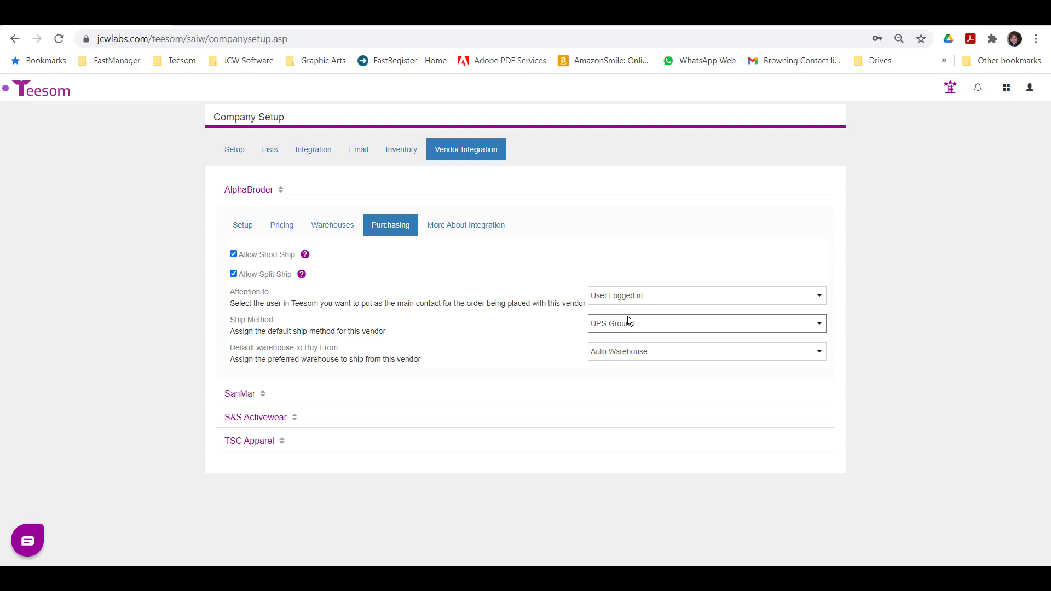
click(704, 356)
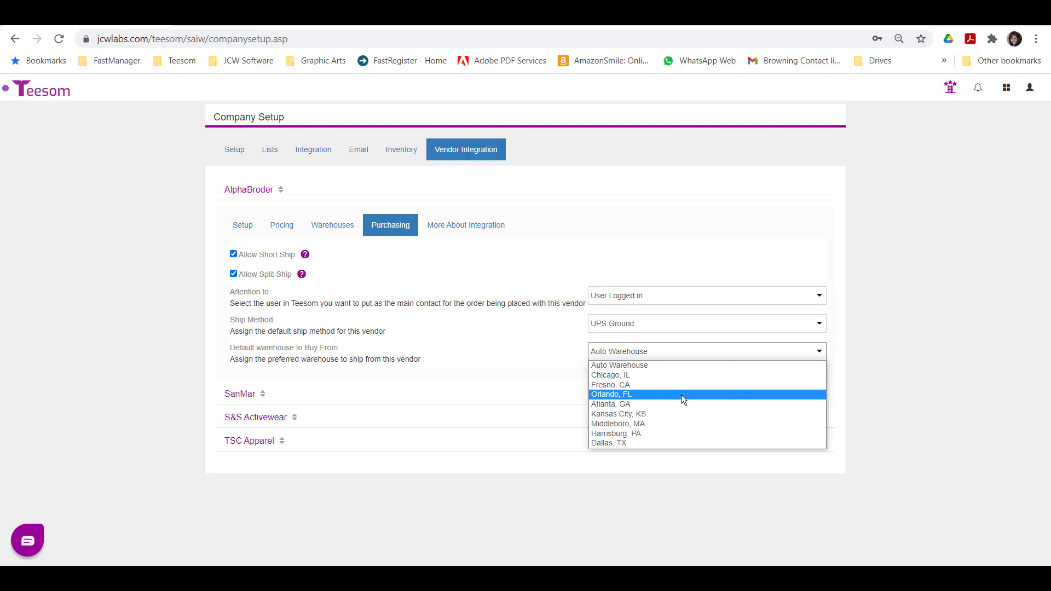
click(638, 366)
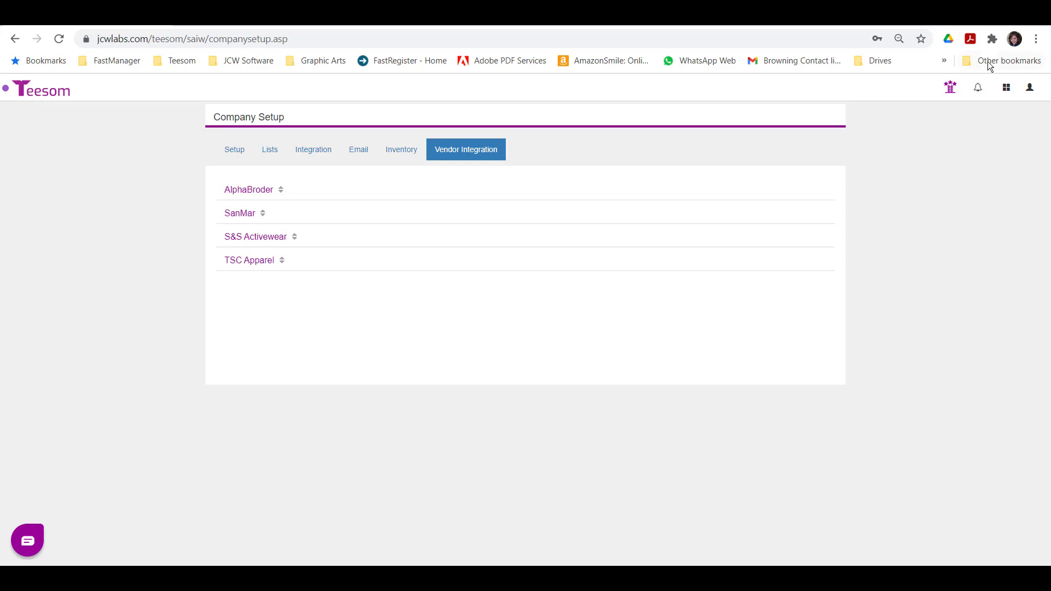
- Open the AlphaBroder record in the suppliers list for editing
click(1005, 88)
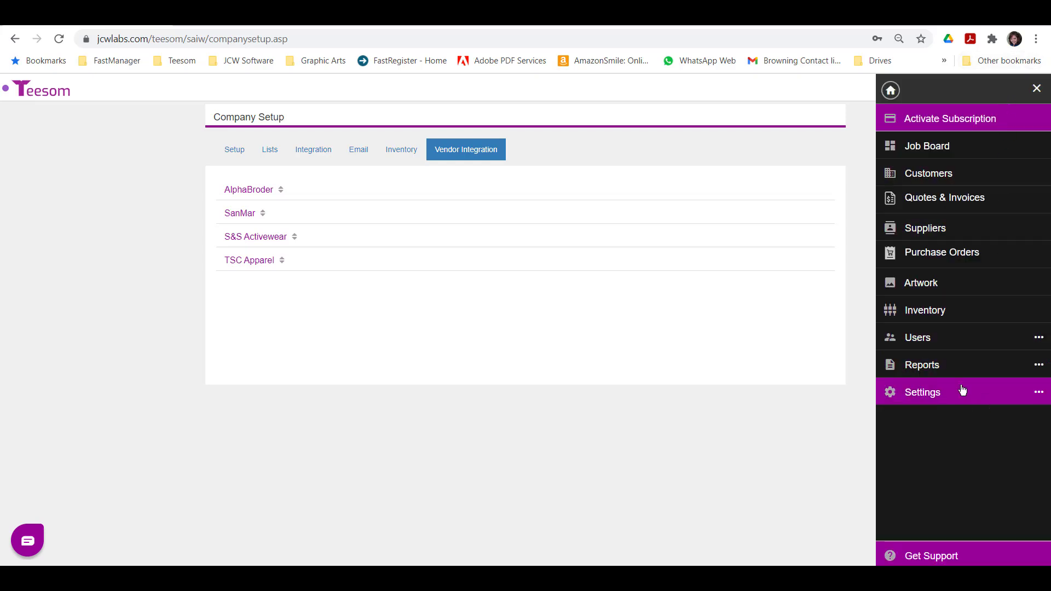
click(933, 252)
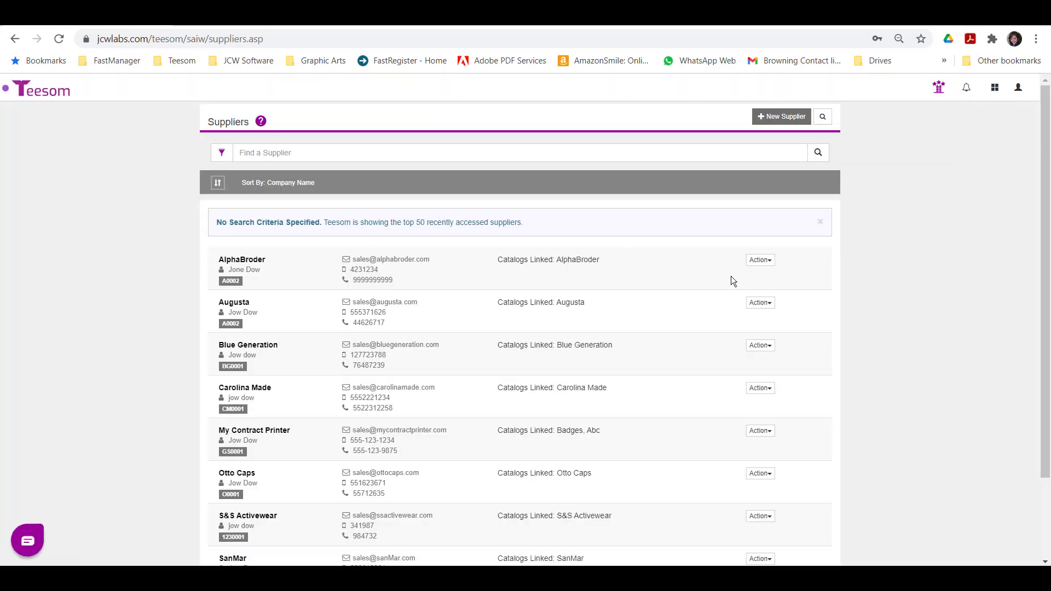
click(759, 260)
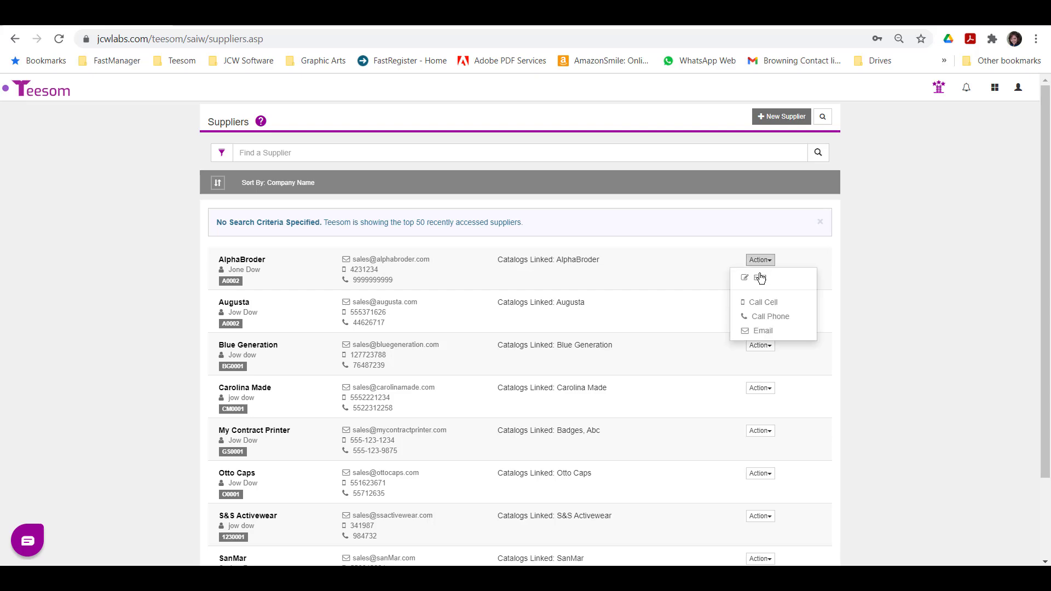
click(758, 279)
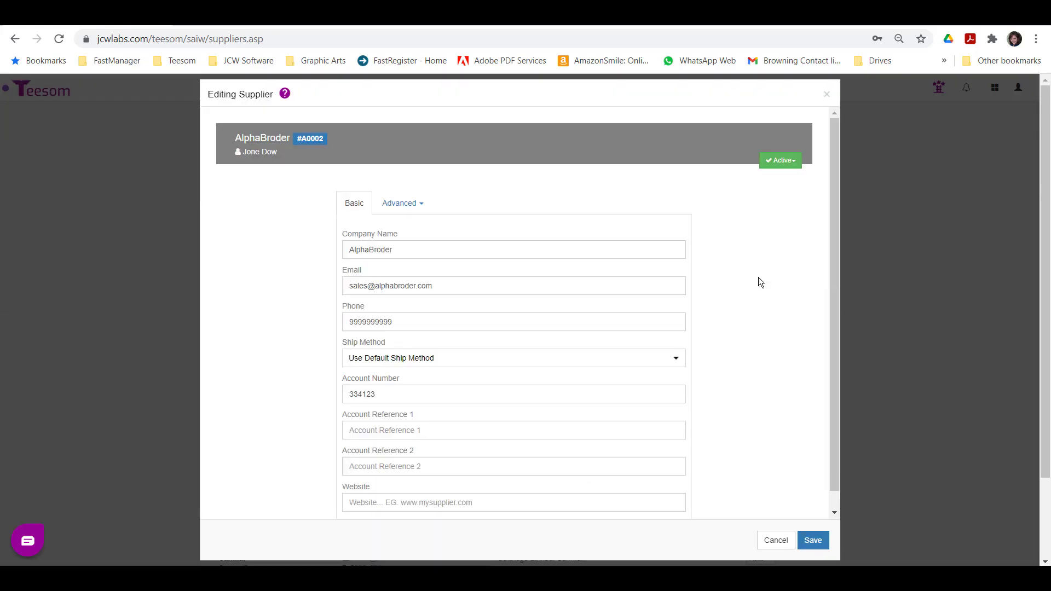
- Fill in AlphaBroder's Account Reference 1 with the ASI number and Account Reference 2 with the PPAI number
scroll(498, 370, down, 1)
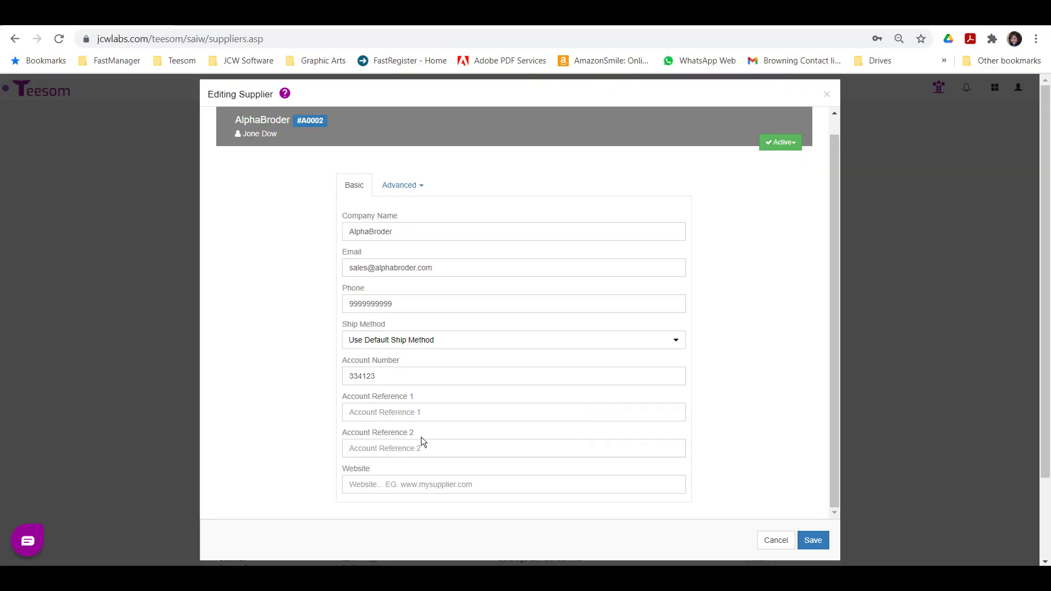
click(418, 414)
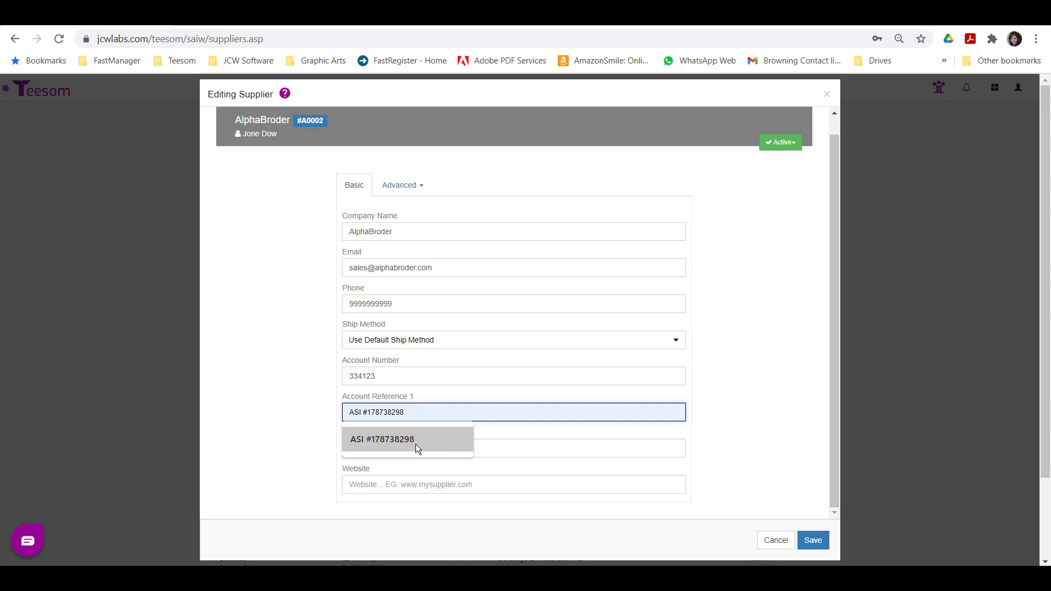
click(416, 444)
click(415, 449)
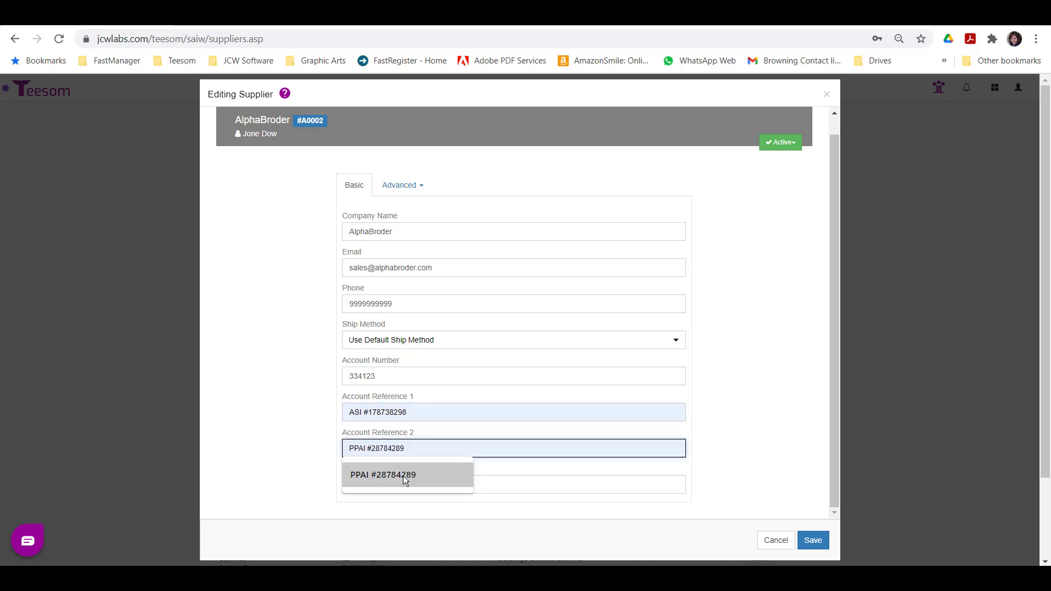
click(403, 475)
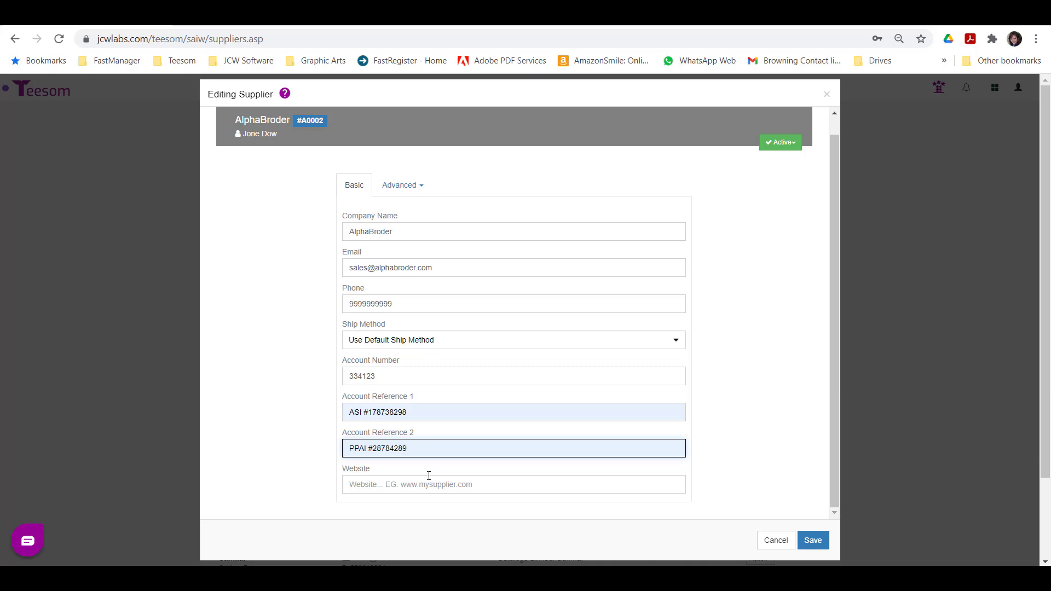
- Make the Shop address the default in AlphaBroder's Ship To Us Address List
click(399, 185)
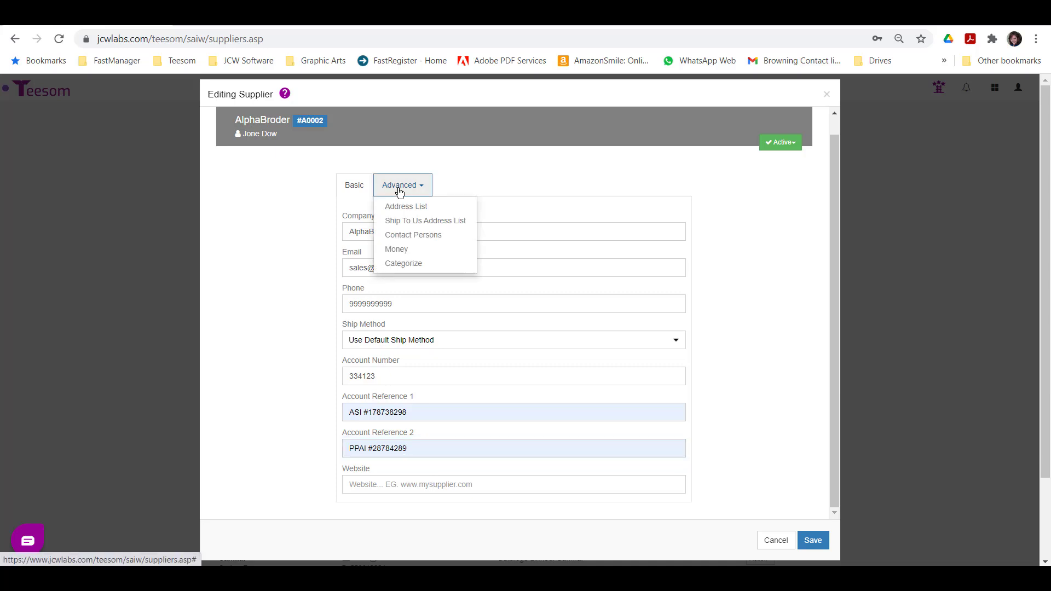
click(404, 221)
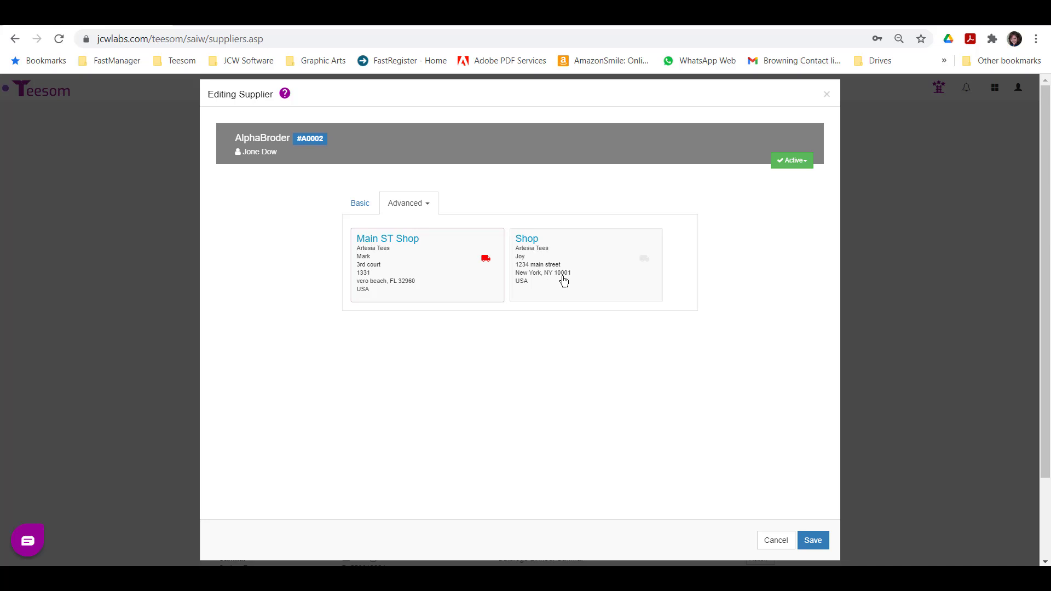
click(644, 260)
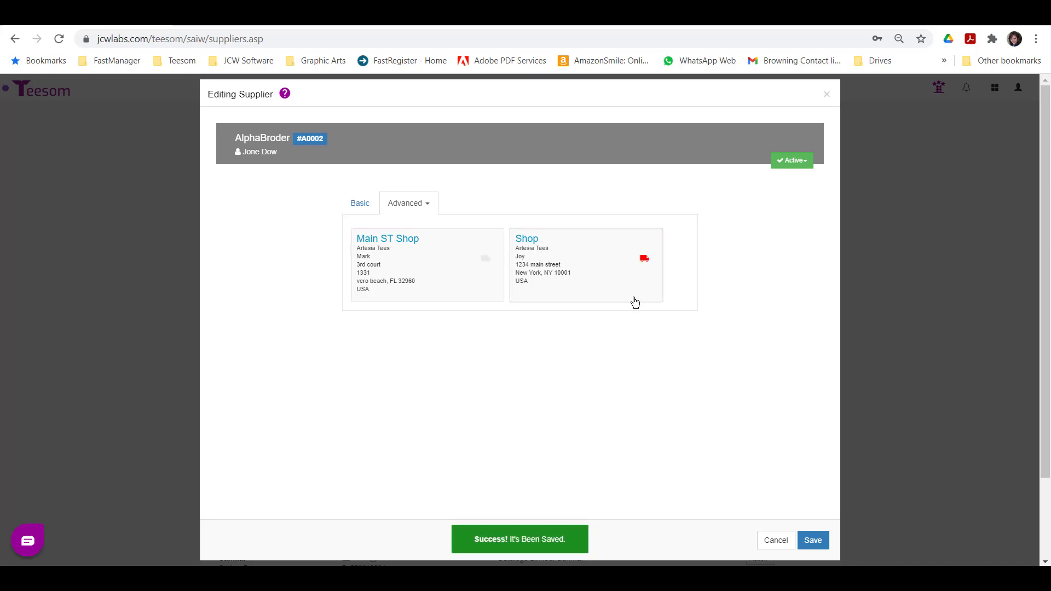